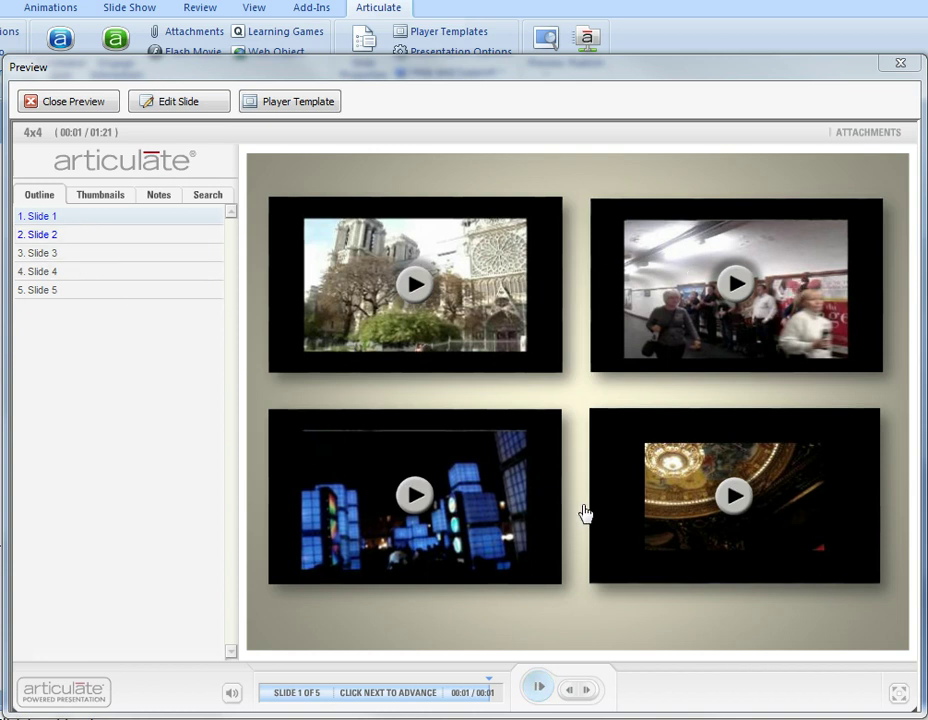
- Play the top-left cathedral video, replay it, then pause it at 00:04 of 00:11
left_click(415, 287)
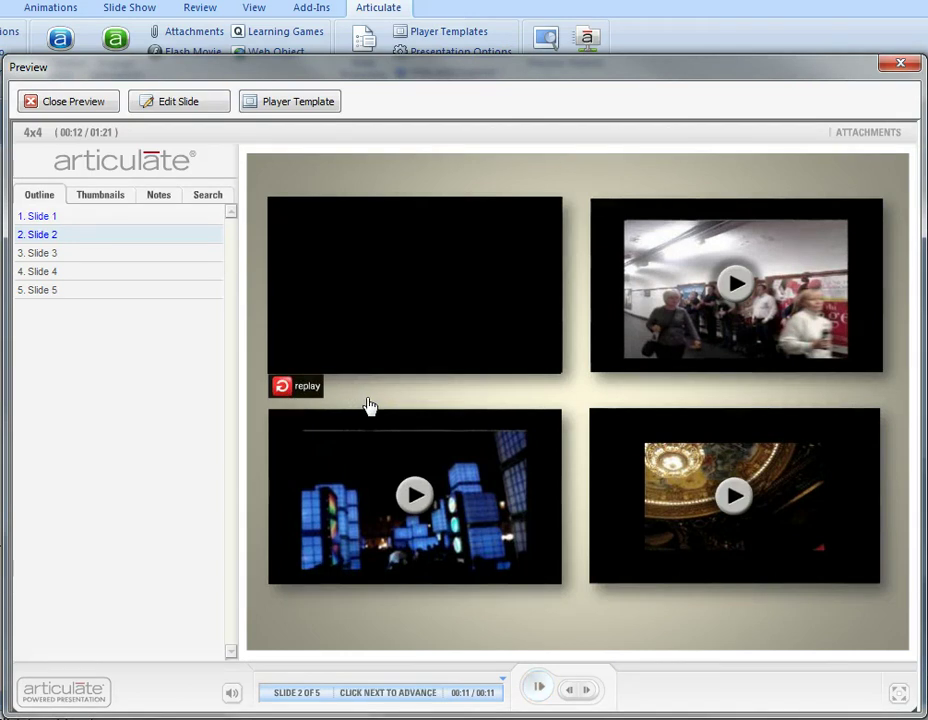
left_click(299, 395)
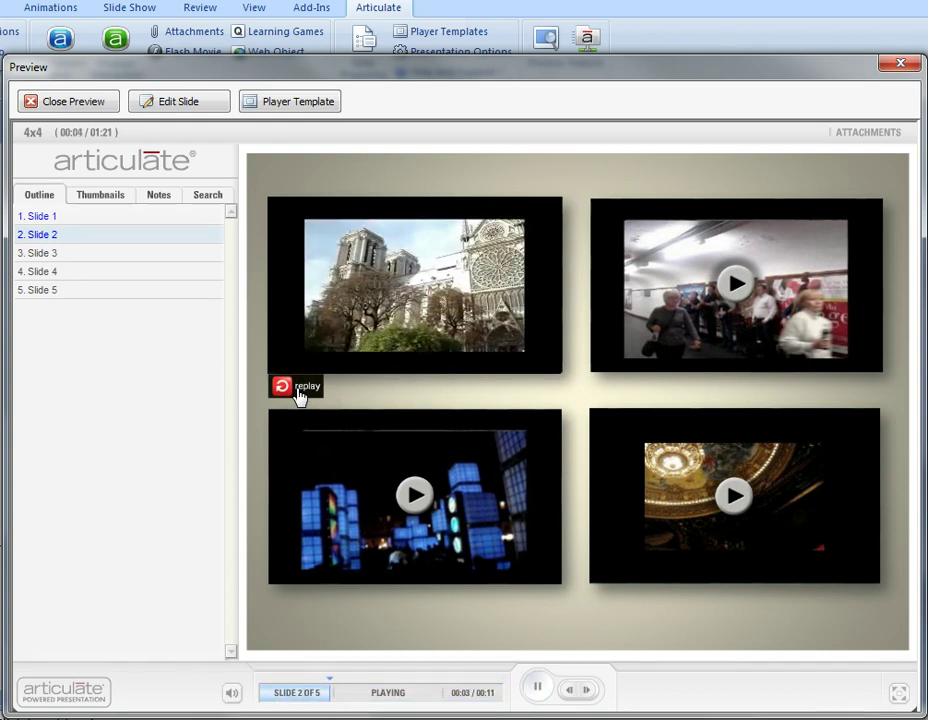
left_click(538, 688)
left_click_drag(378, 704, 347, 699)
left_click_drag(415, 698, 340, 702)
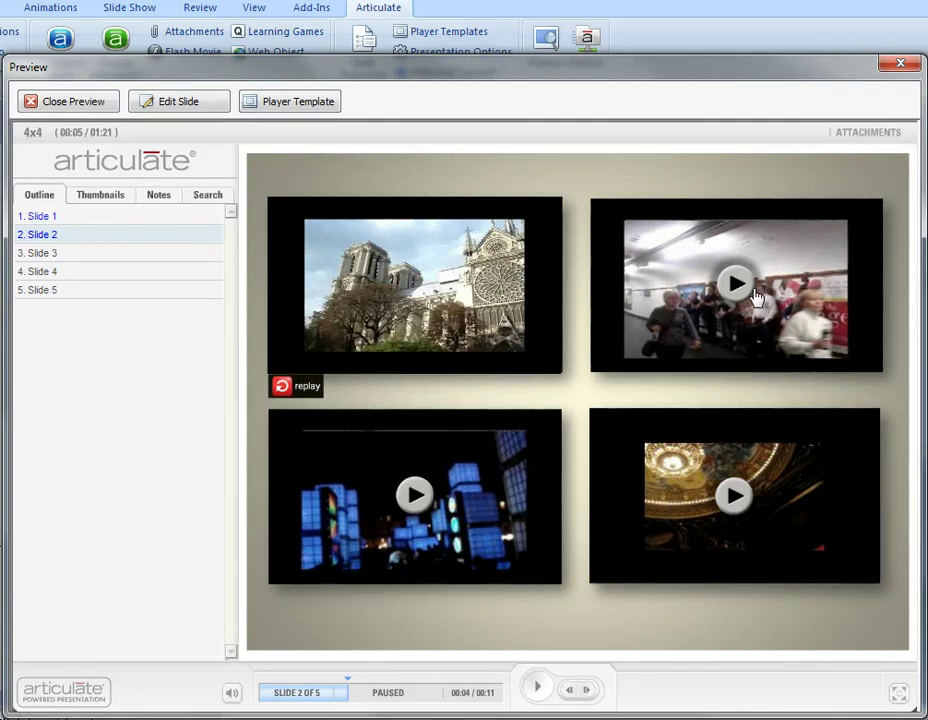
- Play the bottom-right theatre video, restart it with replay, and pause it
left_click(731, 494)
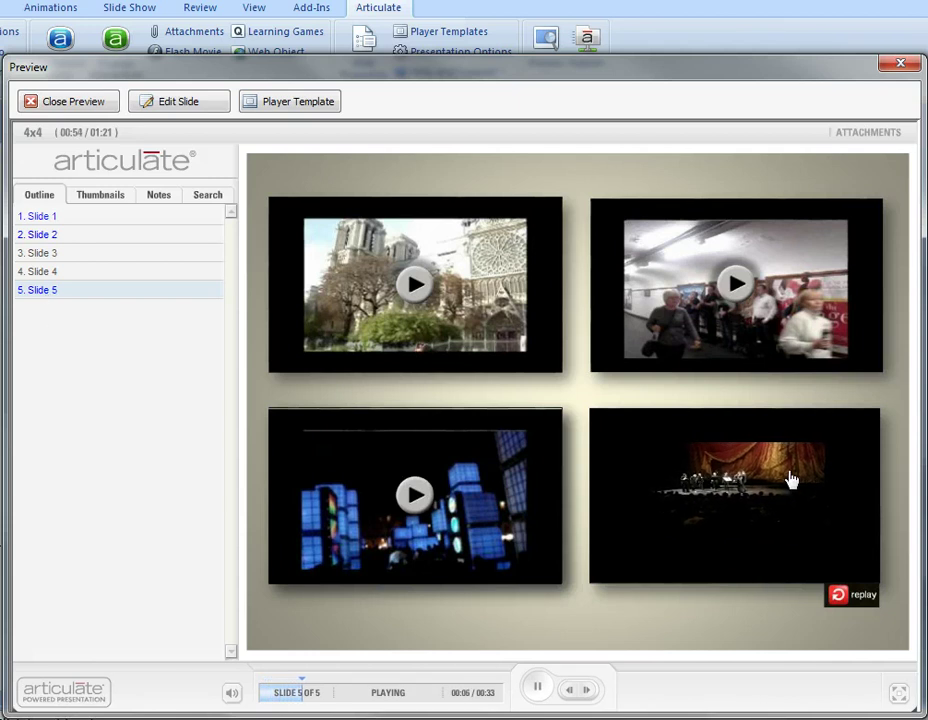
left_click(855, 597)
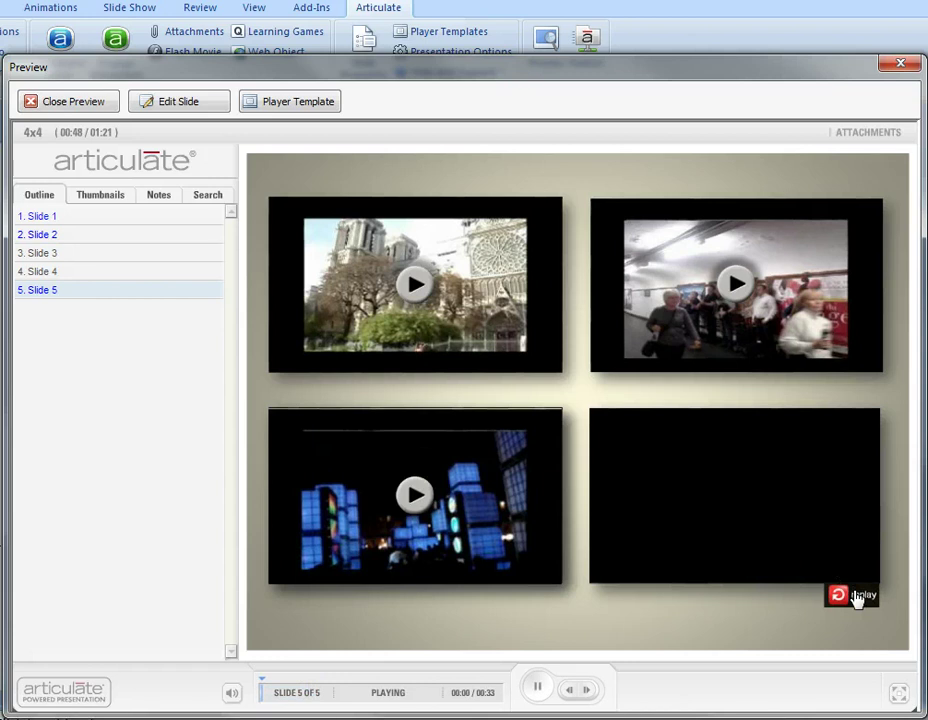
left_click(540, 690)
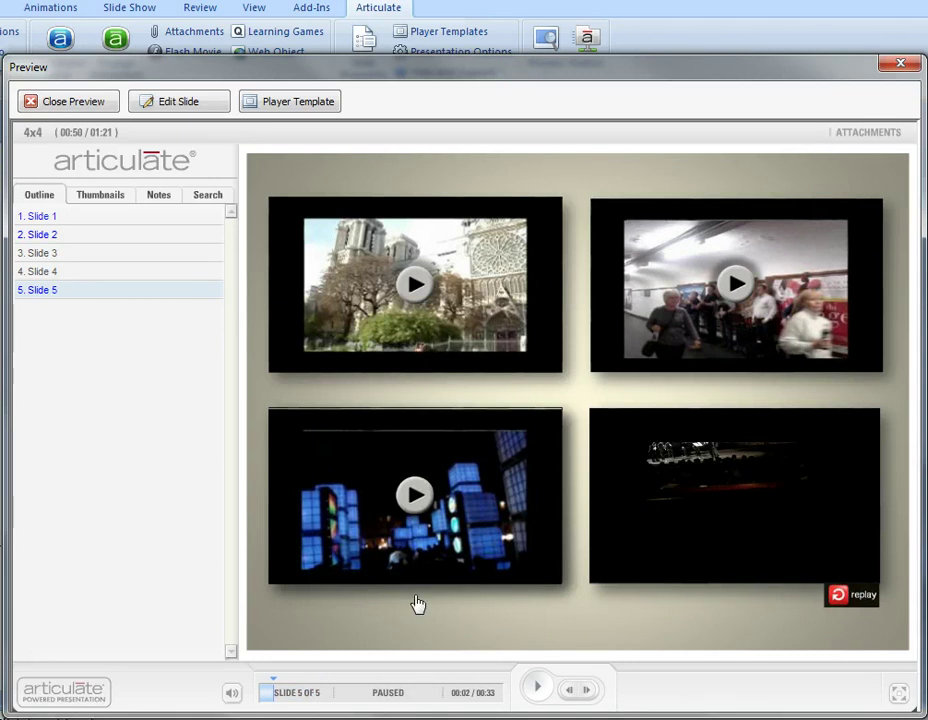
- Play and pause the top-right video, then the bottom-left night-city video at 00:02
left_click(736, 288)
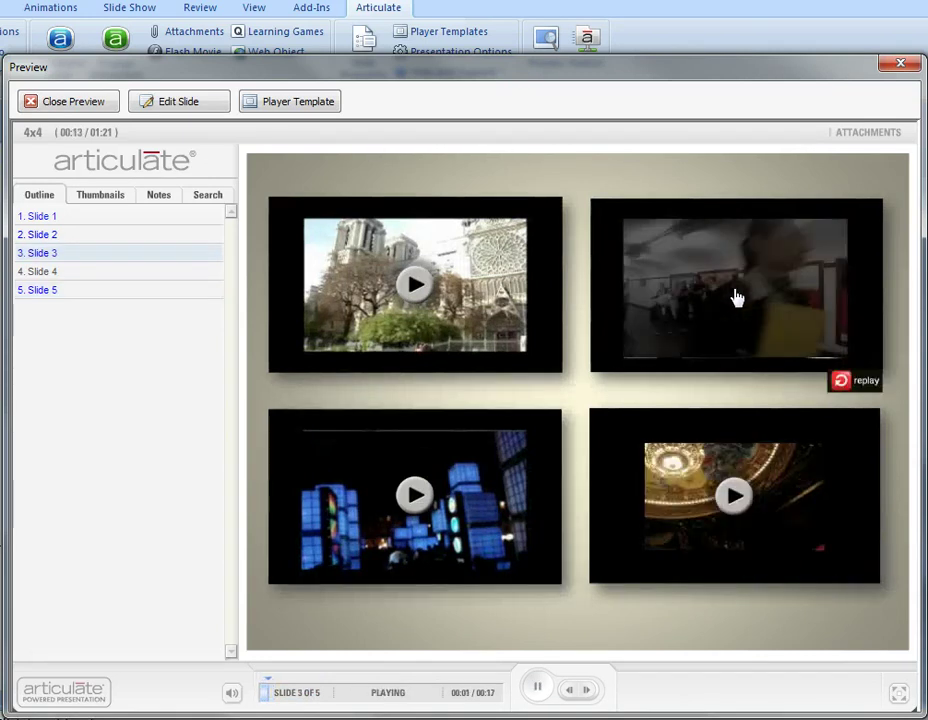
left_click(540, 695)
left_click(415, 496)
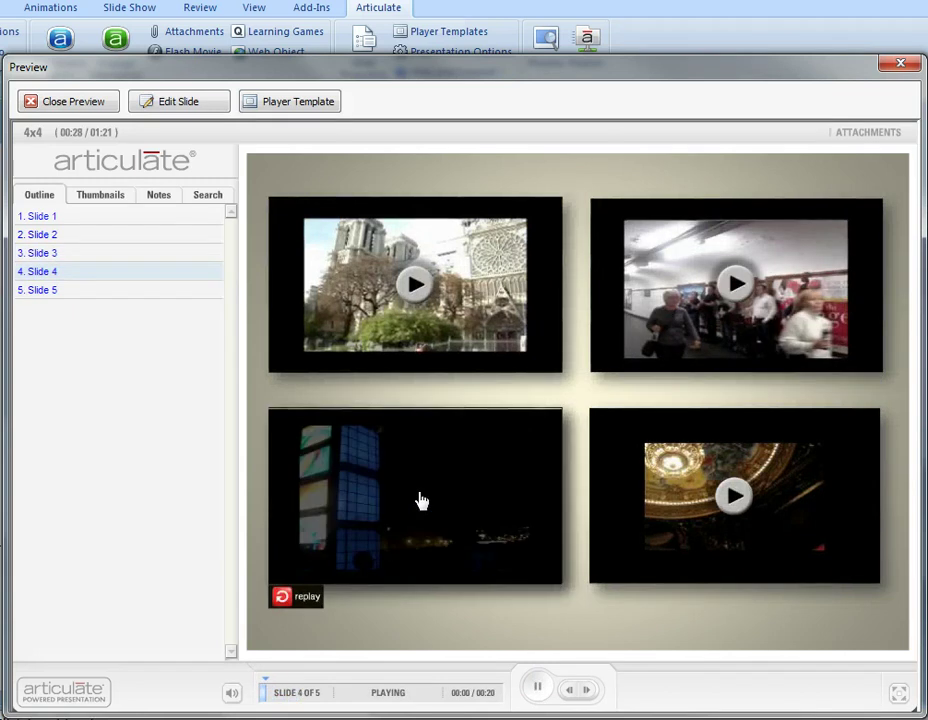
left_click(537, 690)
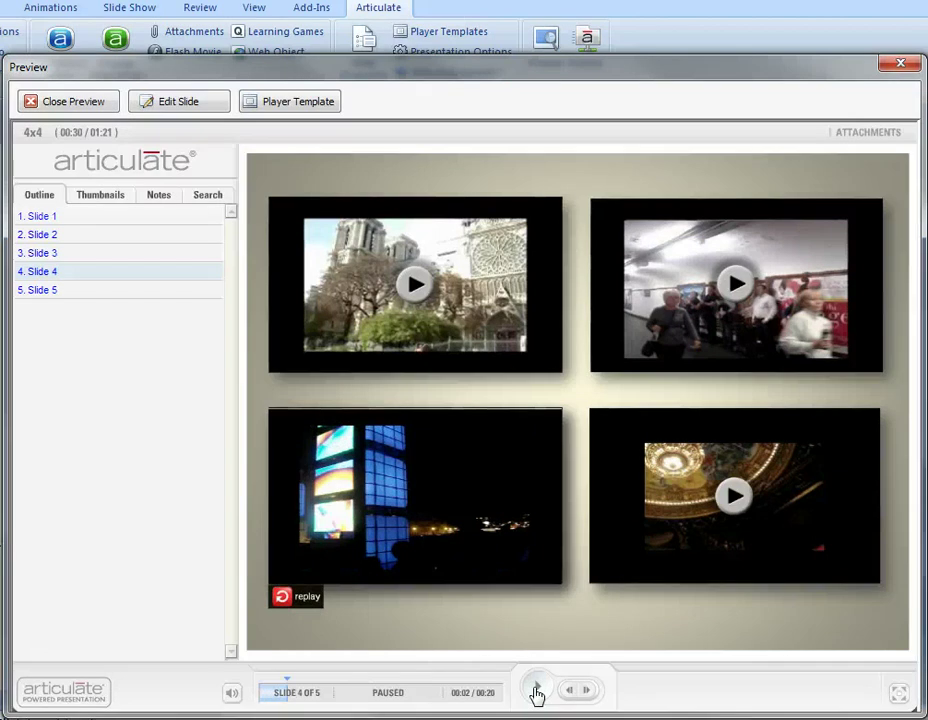
- Close the preview and confirm the cathedral play button's hyperlink targets Slide 2
left_click(899, 63)
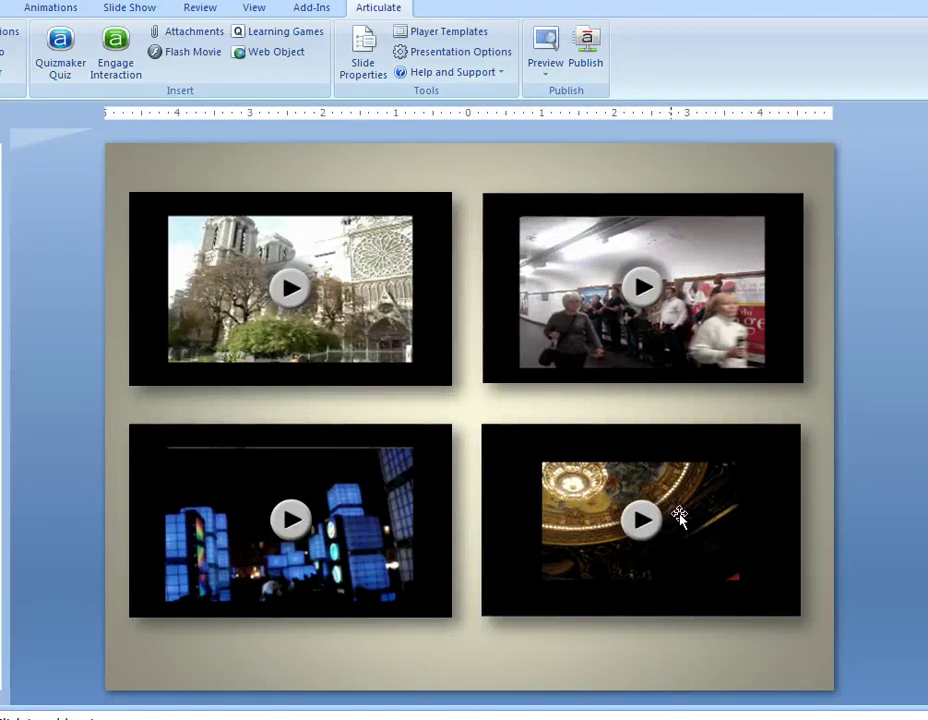
left_click(290, 287)
right_click(293, 287)
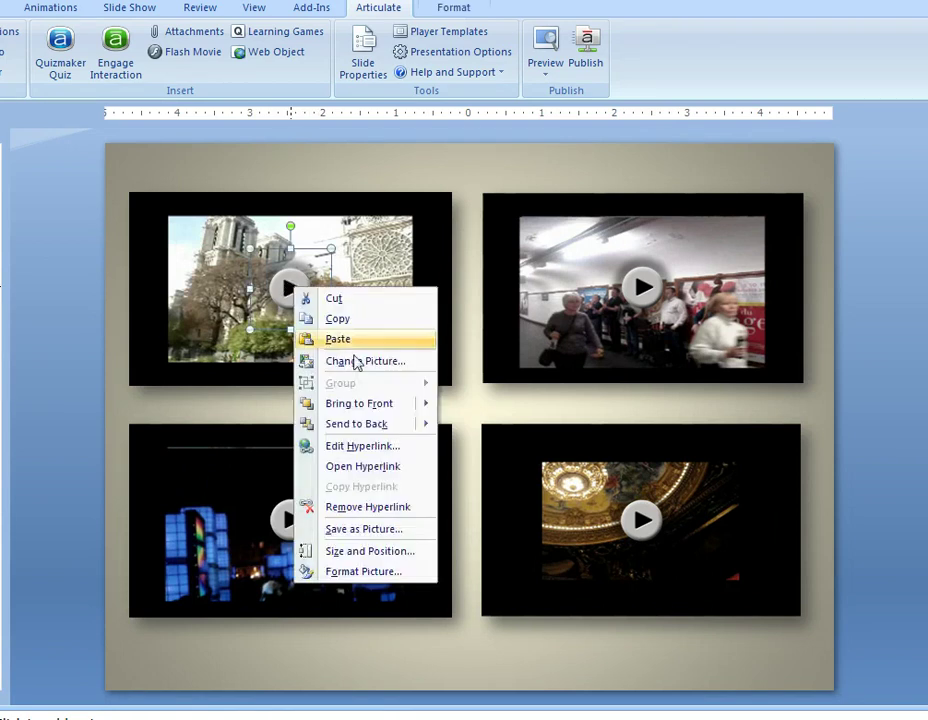
left_click(362, 446)
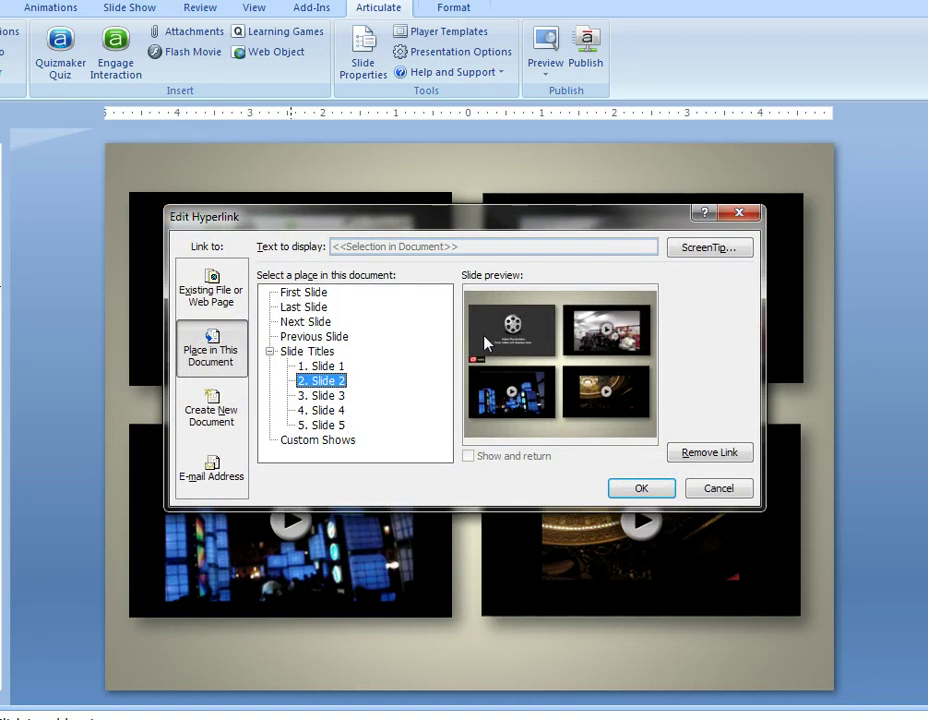
left_click(700, 490)
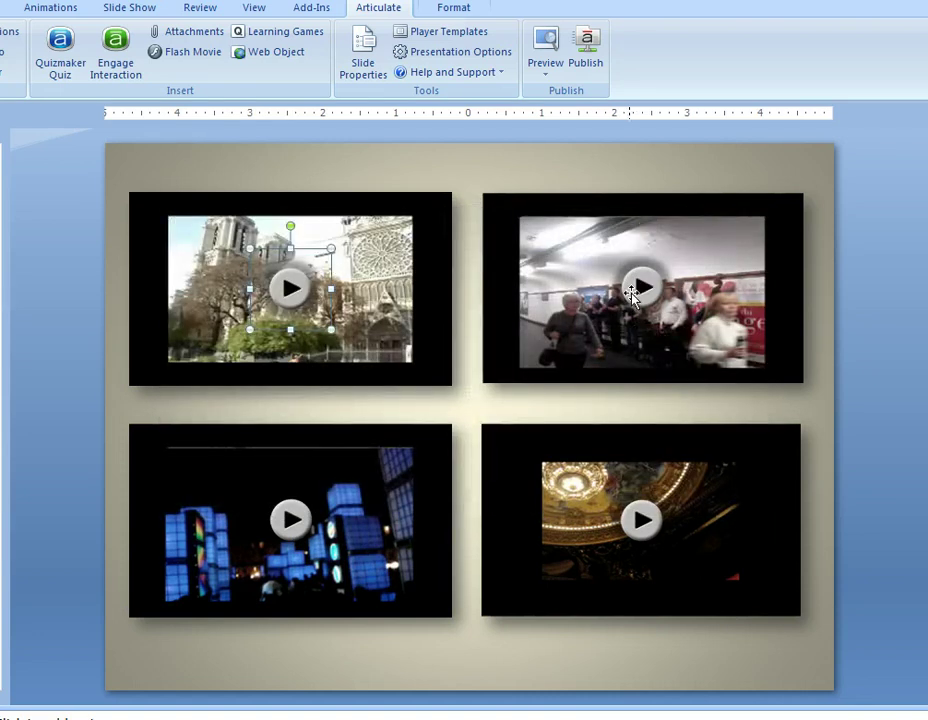
- Confirm the top-right play button's hyperlink targets Slide 3, without changing it
left_click(632, 293)
right_click(636, 292)
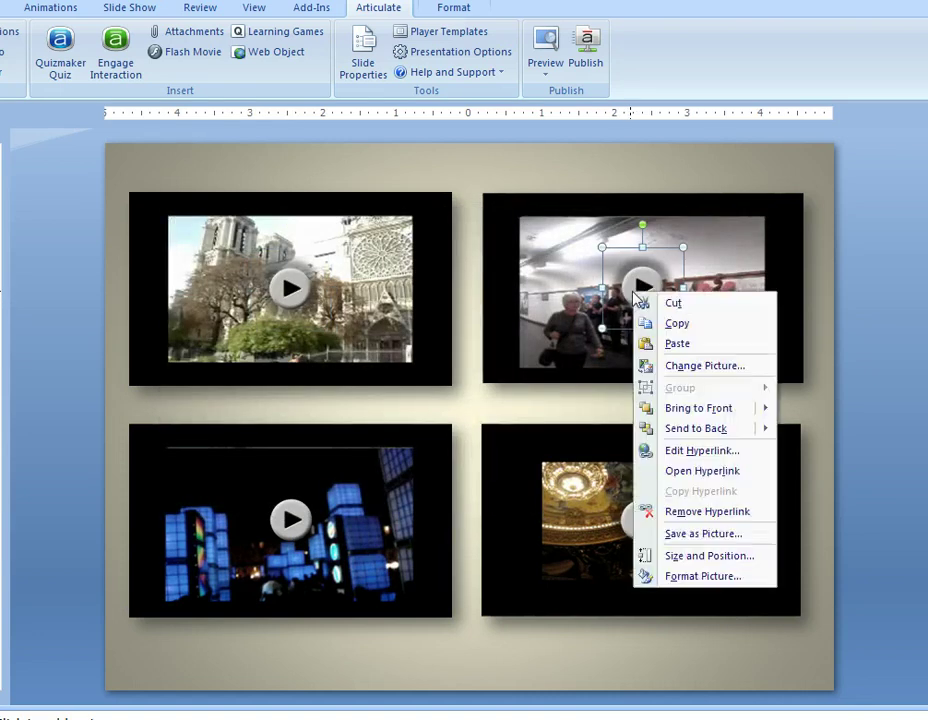
left_click(693, 451)
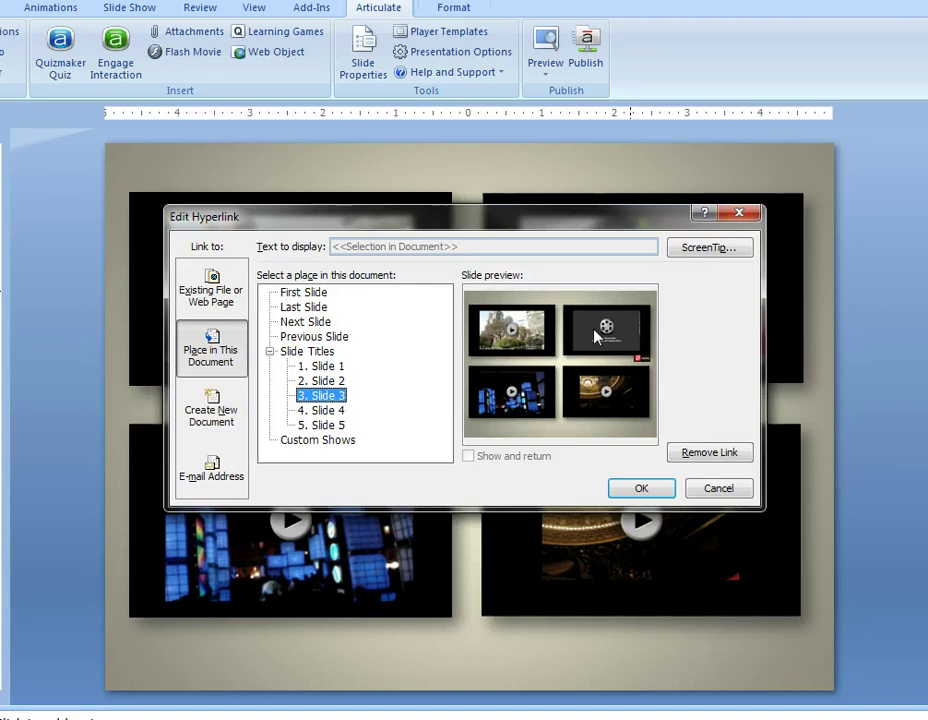
left_click(717, 490)
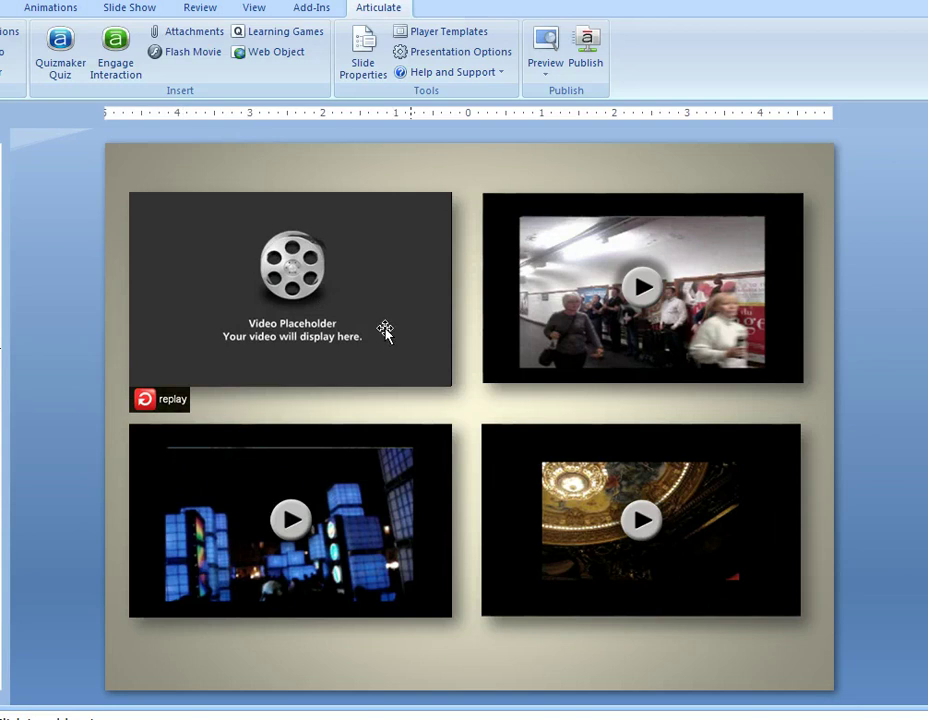
- Start an Articulate Flash Movie insert on Slide 2, then cancel the file browser
left_click(193, 53)
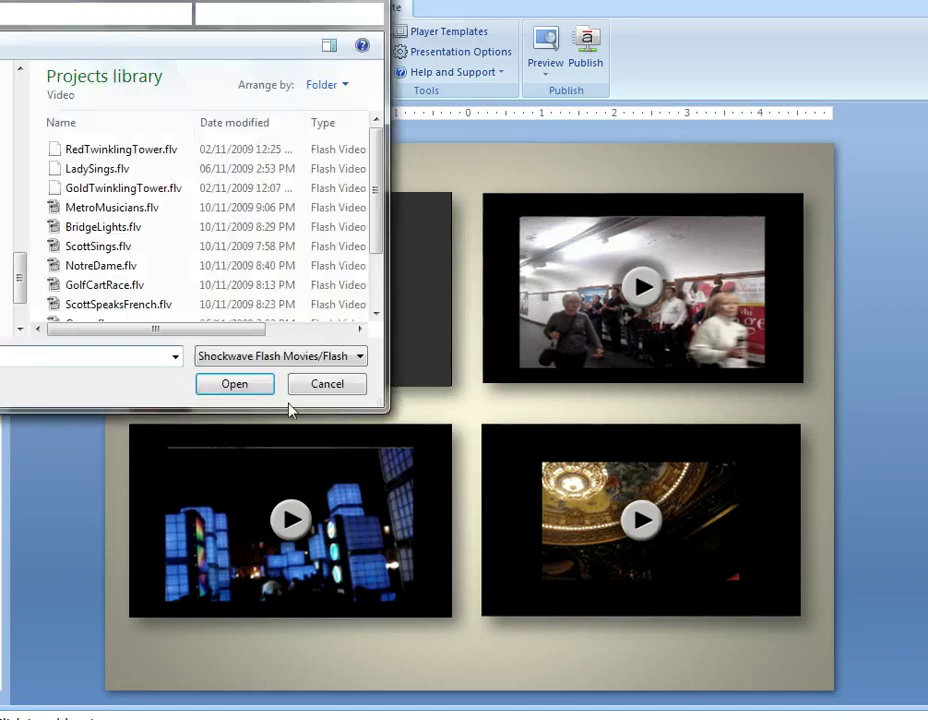
left_click(315, 389)
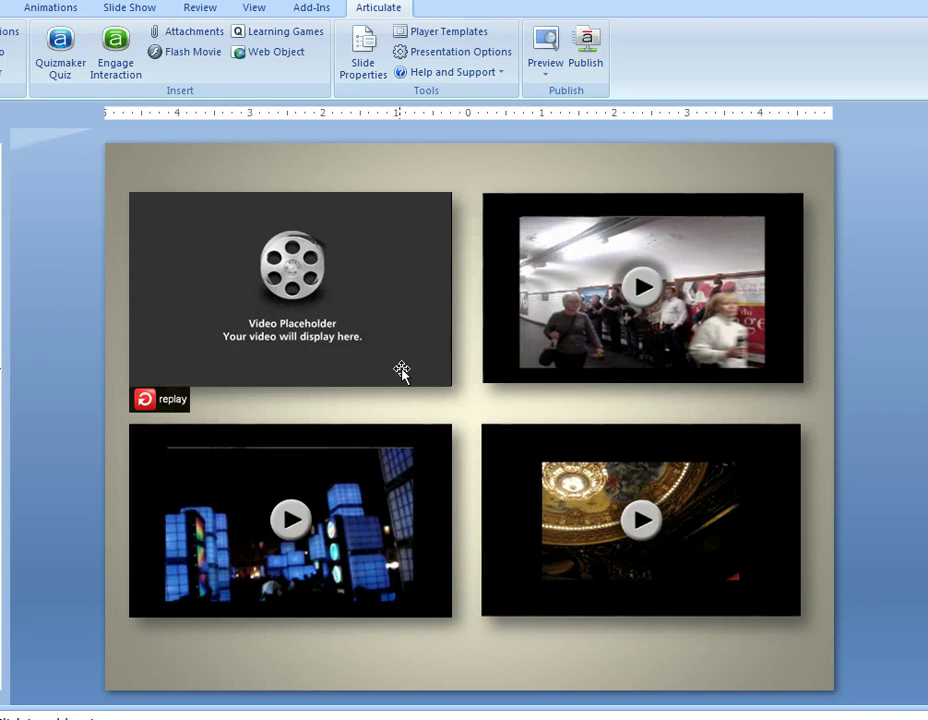
- Confirm the replay button's hyperlink targets Slide 2, leaving it unchanged
left_click(172, 402)
right_click(170, 400)
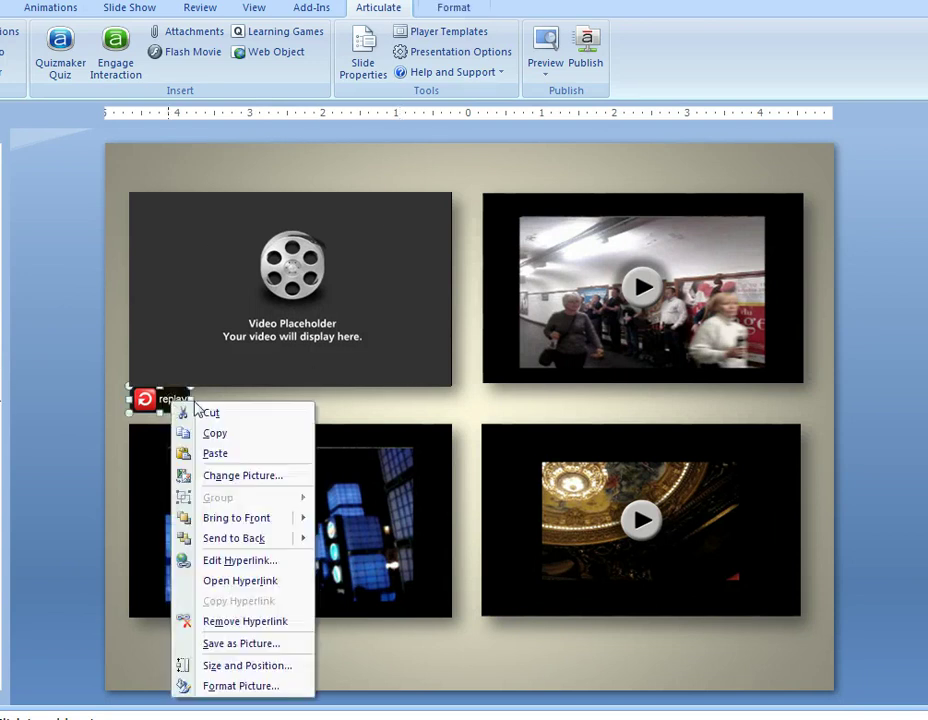
left_click(246, 560)
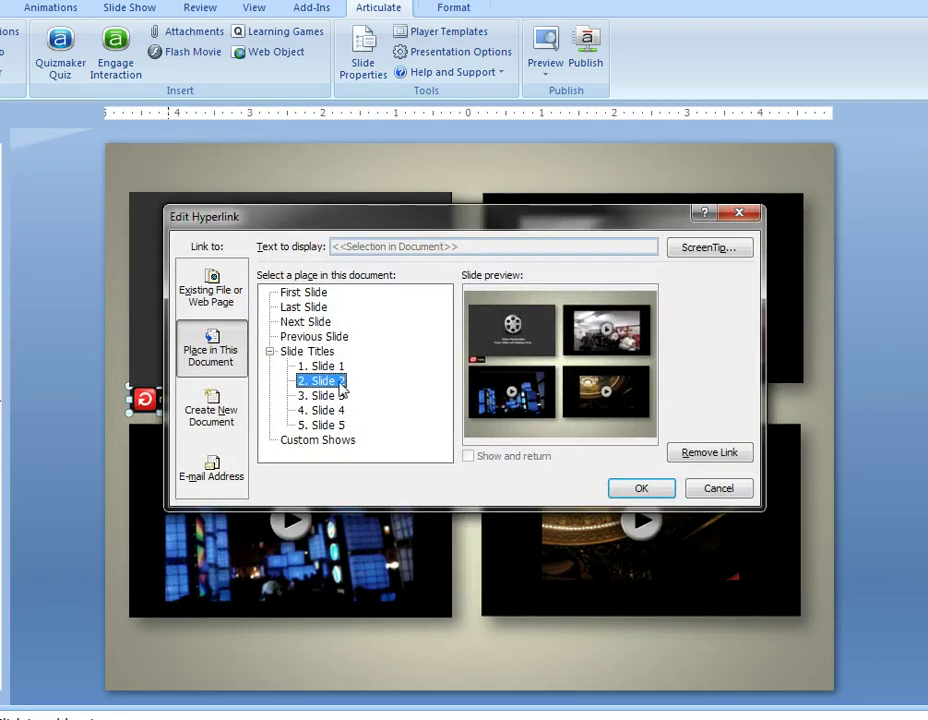
left_click(738, 490)
left_click(114, 410)
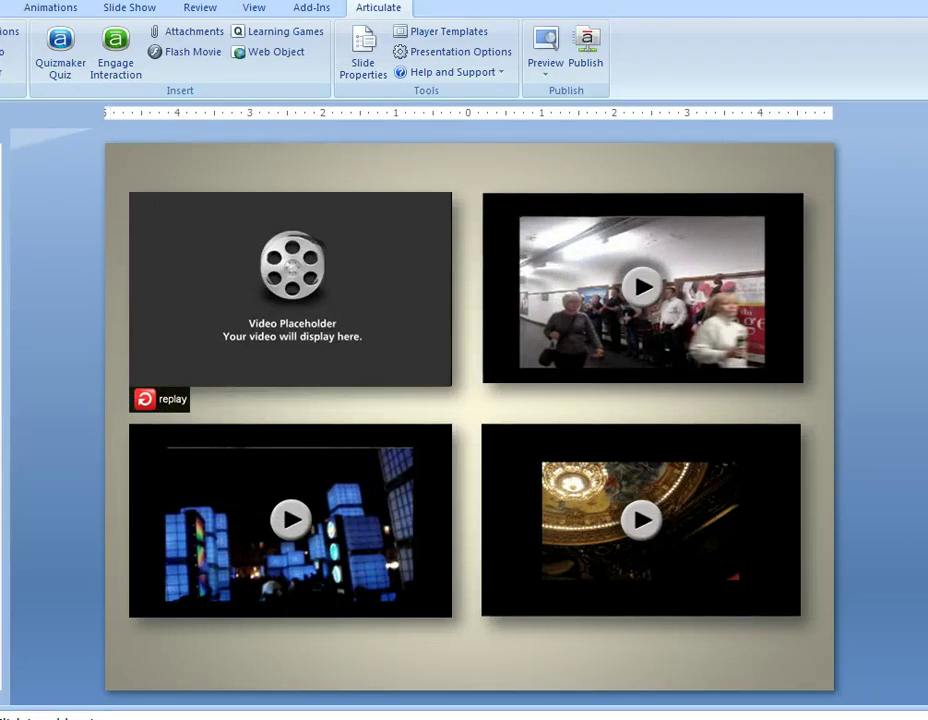
- Page through the remaining video slides and return to the menu slide
key("Page_Down")
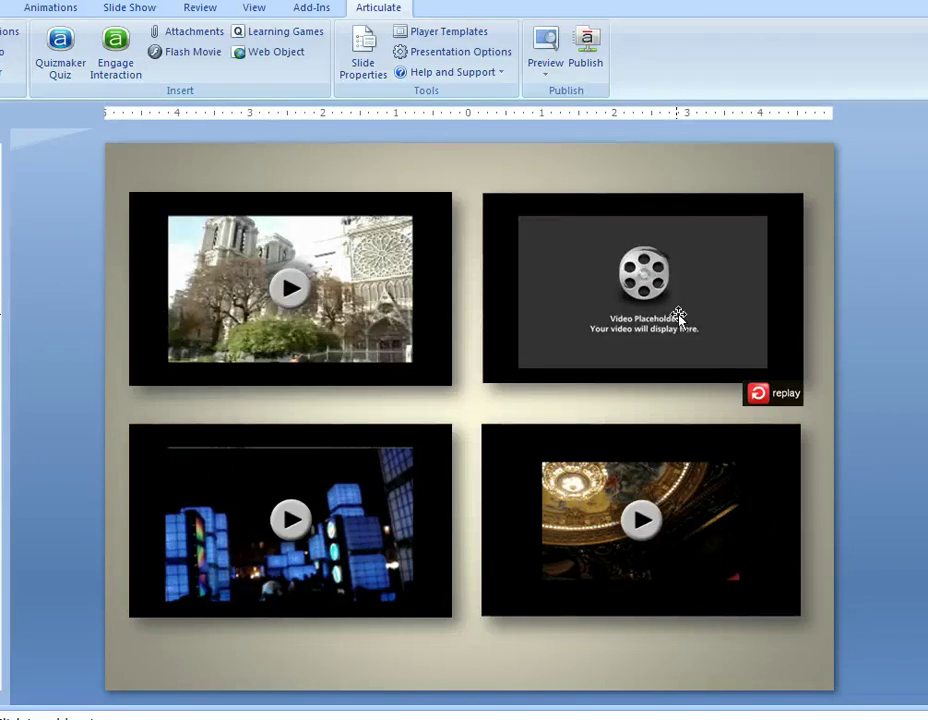
key("Page_Down")
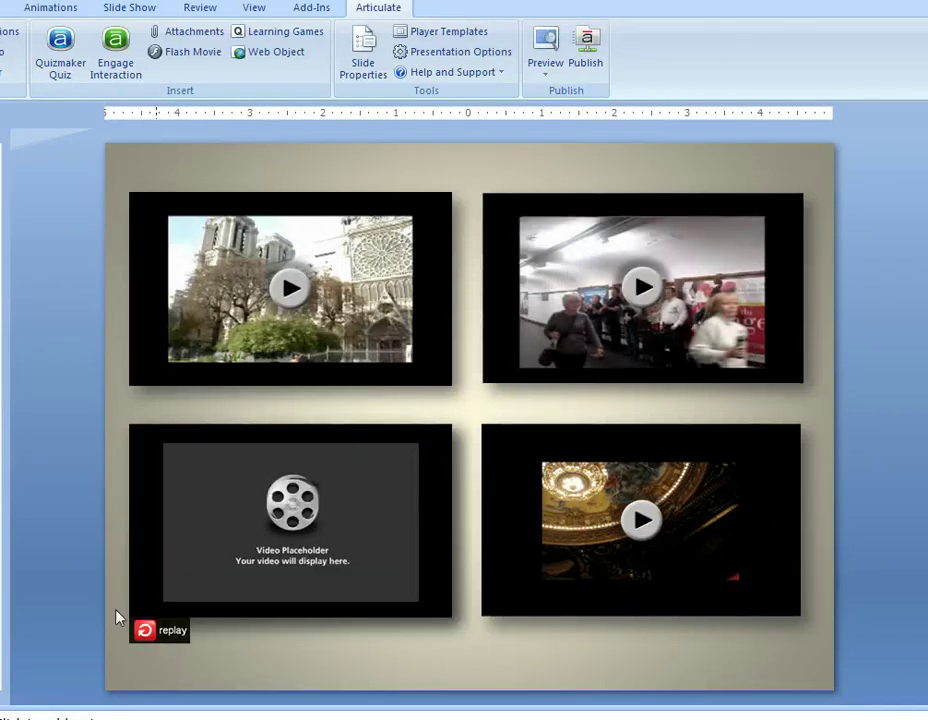
key("Page_Down")
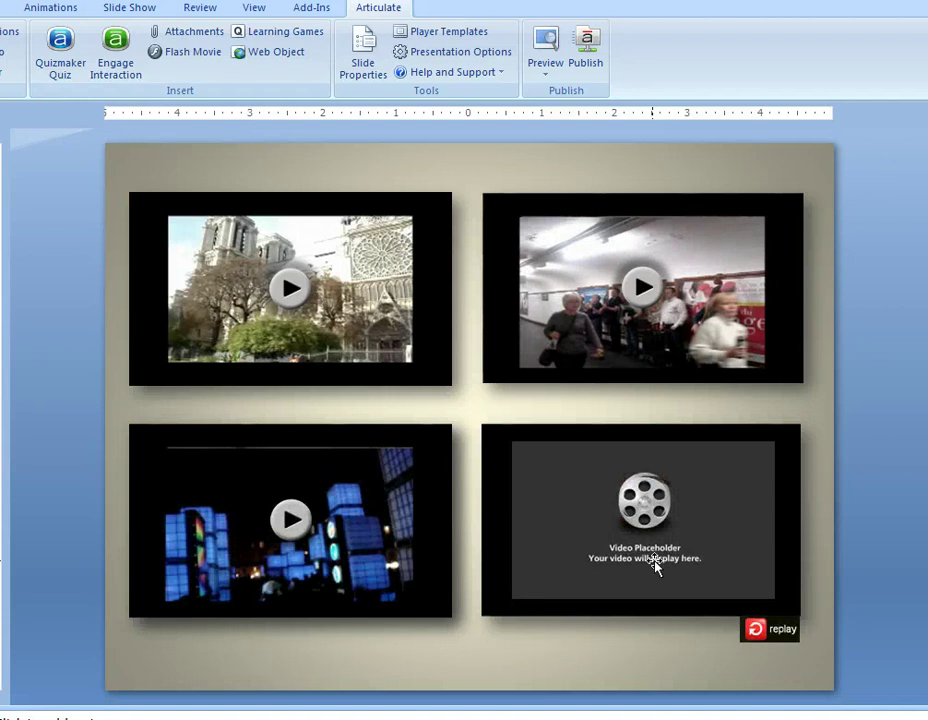
key("Page_Down")
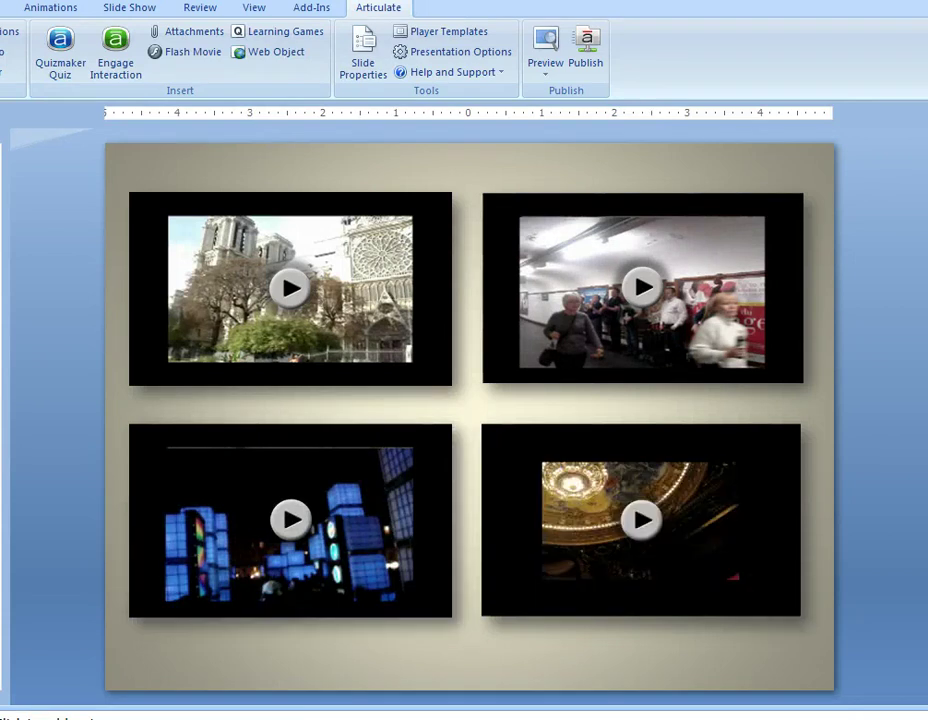
left_click(367, 63)
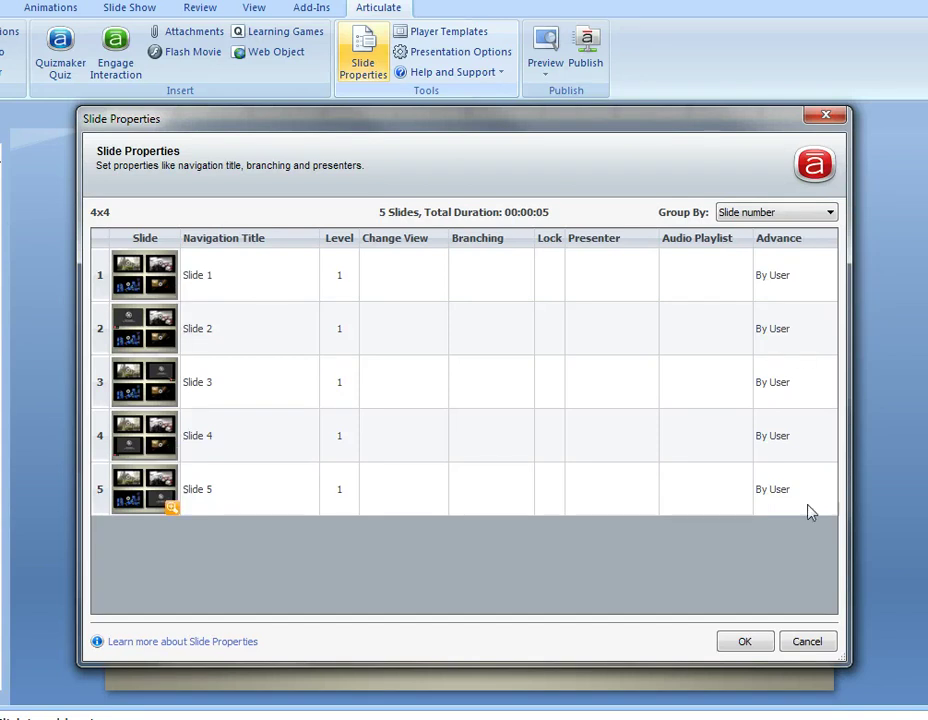
left_click(805, 644)
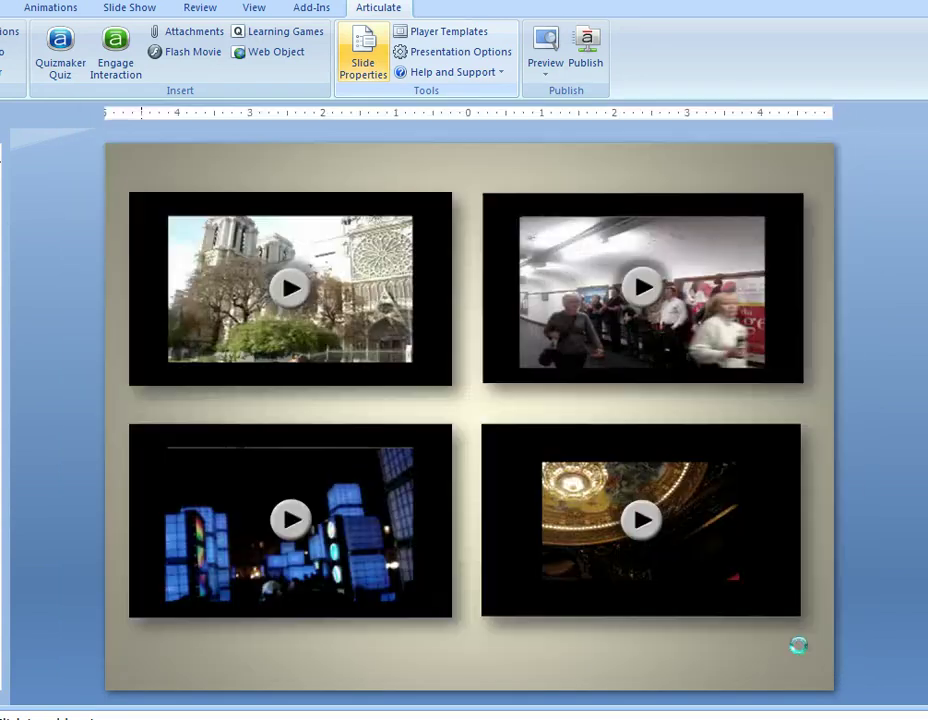